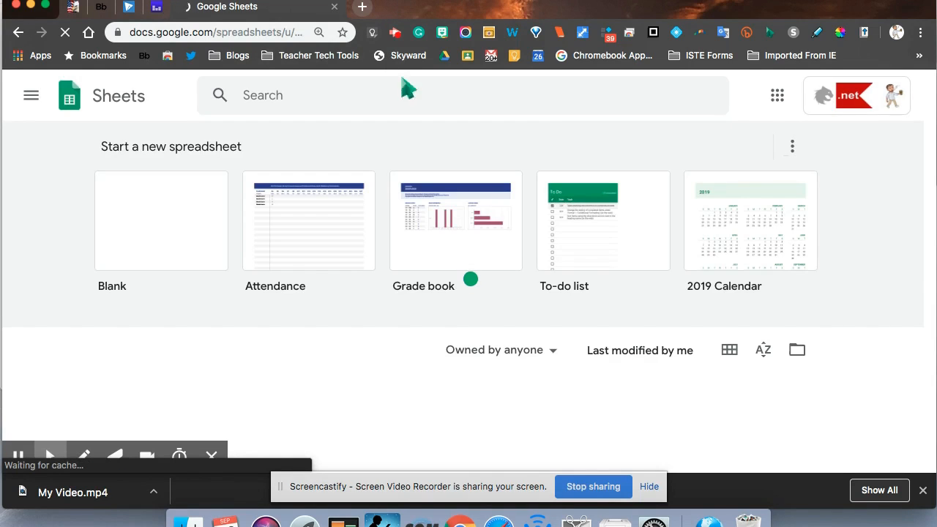
Step: Create a new blank spreadsheet by going to the address sheets.new
{"action": "left_click", "coordinate": [285, 32]}
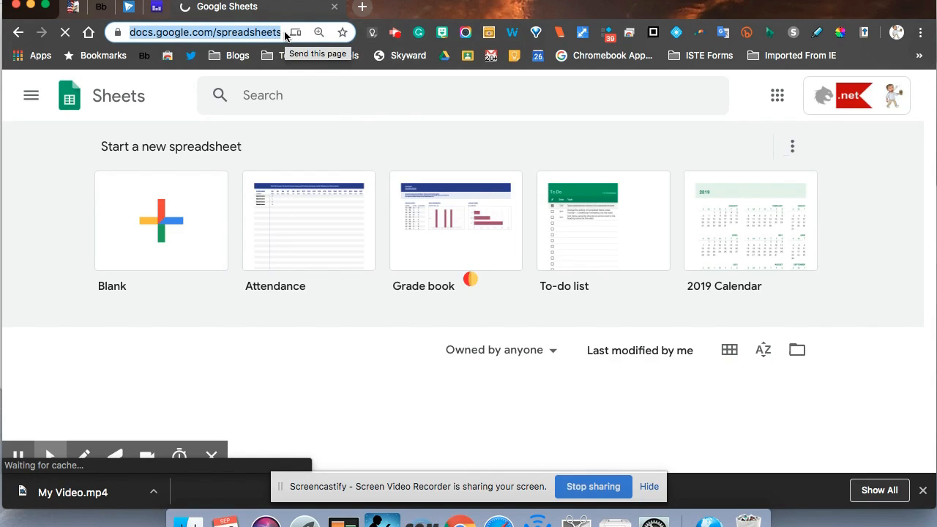
{"action": "type", "text": "sheet.s"}
{"action": "key", "text": "BackSpace"}
{"action": "key", "text": "BackSpace"}
{"action": "type", "text": "s.ne"}
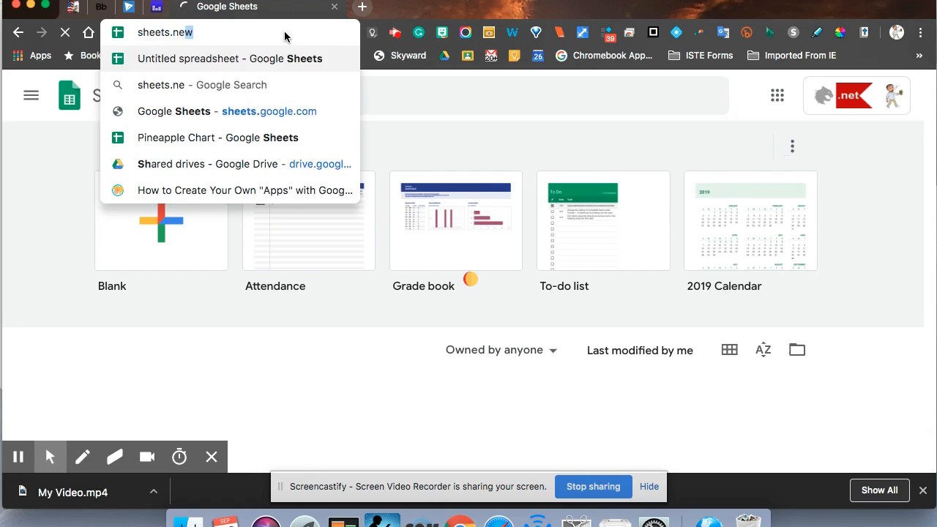
{"action": "key", "text": "Return"}
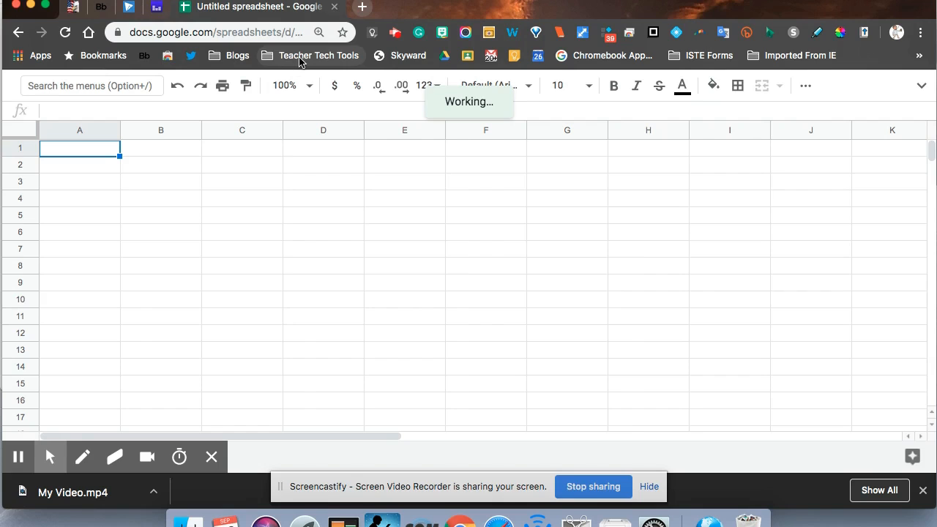
Step: Go to drive.google.com/drive/my-drive and create a new Google Sheets spreadsheet from Drive
{"action": "left_click", "coordinate": [279, 33]}
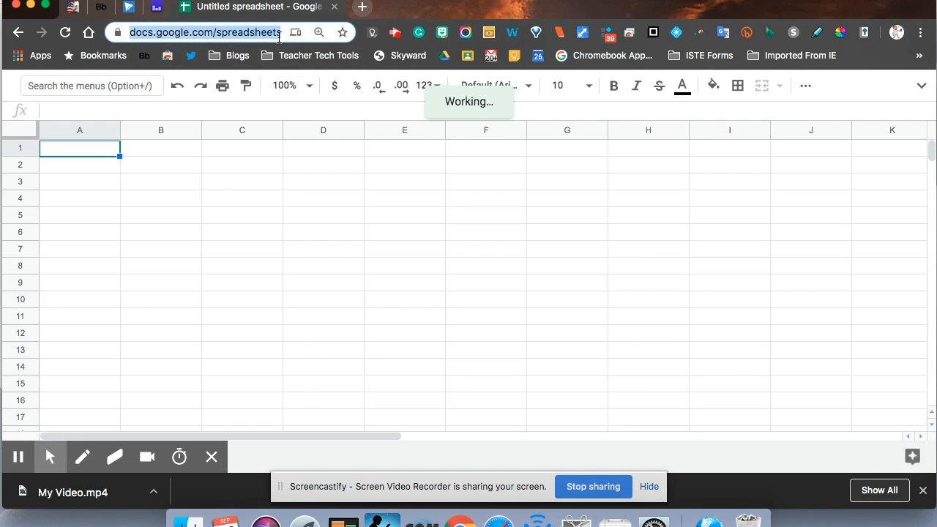
{"action": "type", "text": "drive/my-driv"}
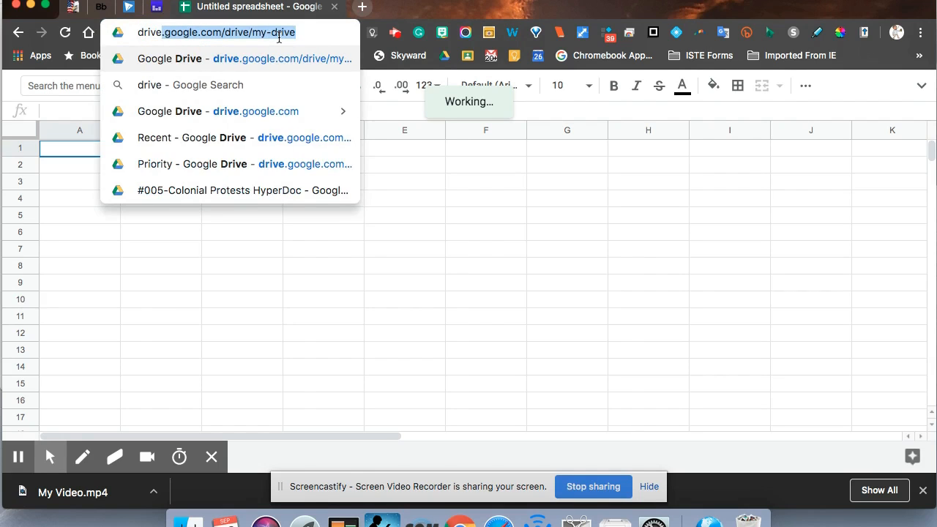
{"action": "key", "text": "Return"}
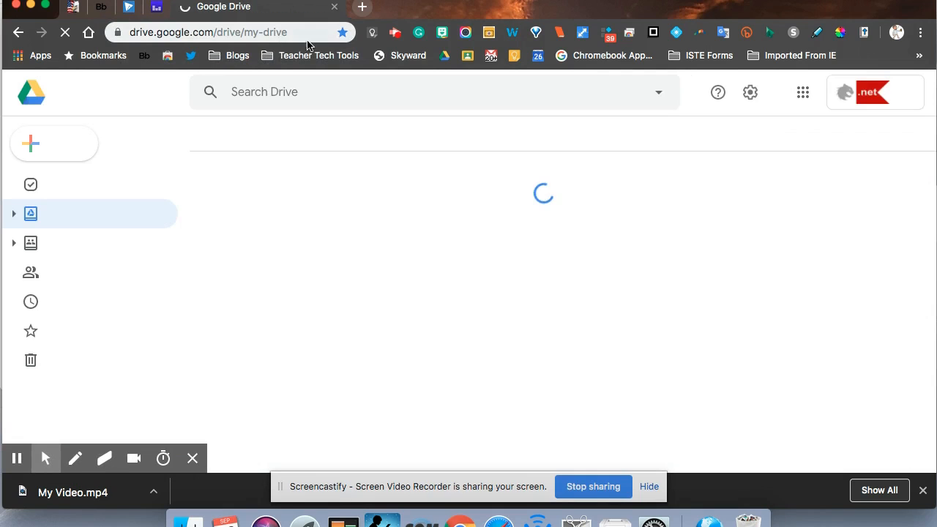
{"action": "left_click", "coordinate": [64, 146]}
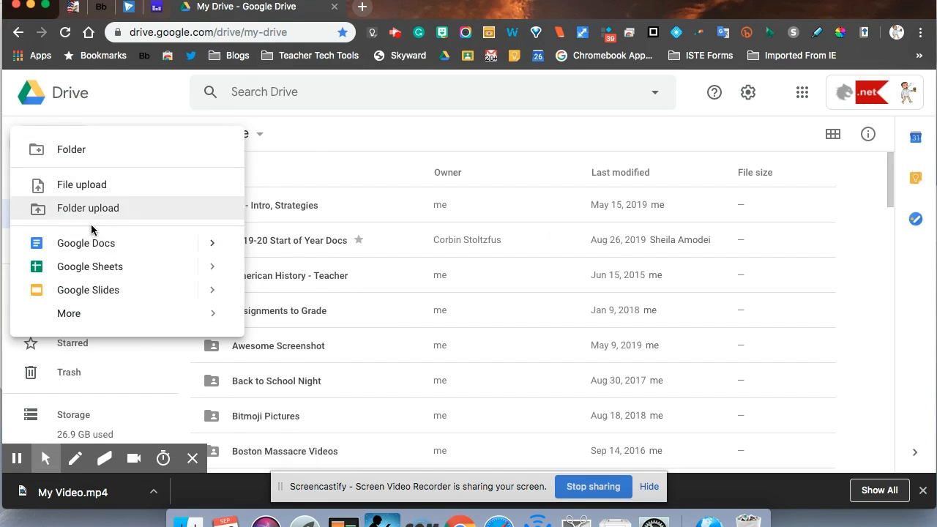
{"action": "left_click", "coordinate": [90, 266]}
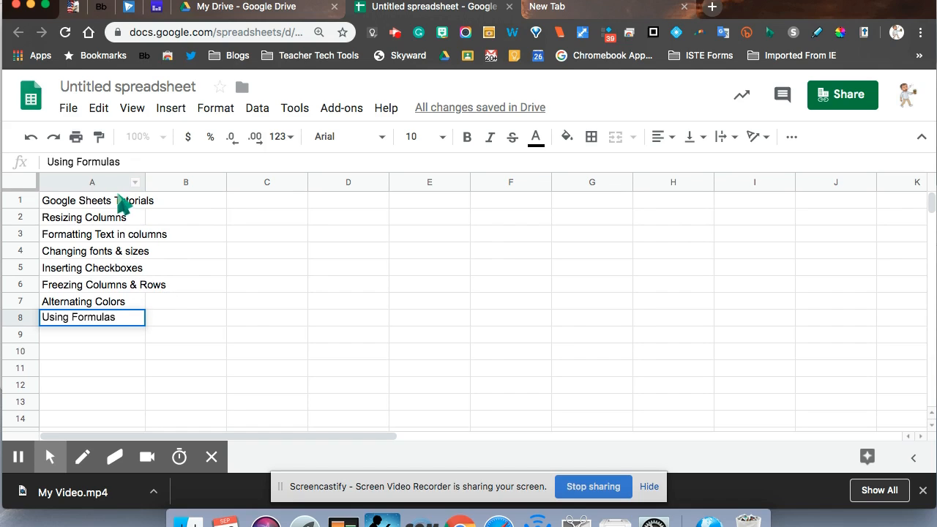
Step: Enter the test text "ads" in cell B1 beside the title and remove it again
{"action": "left_click", "coordinate": [174, 205]}
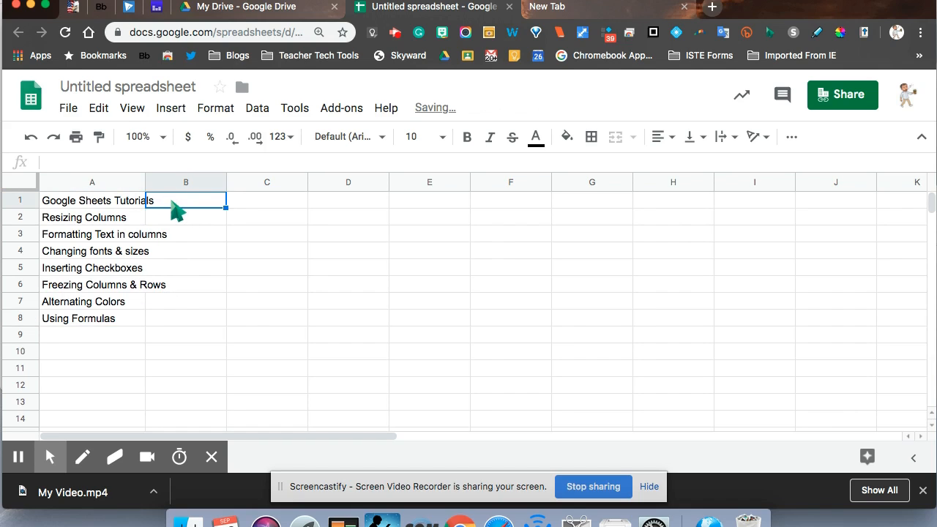
{"action": "type", "text": "ads"}
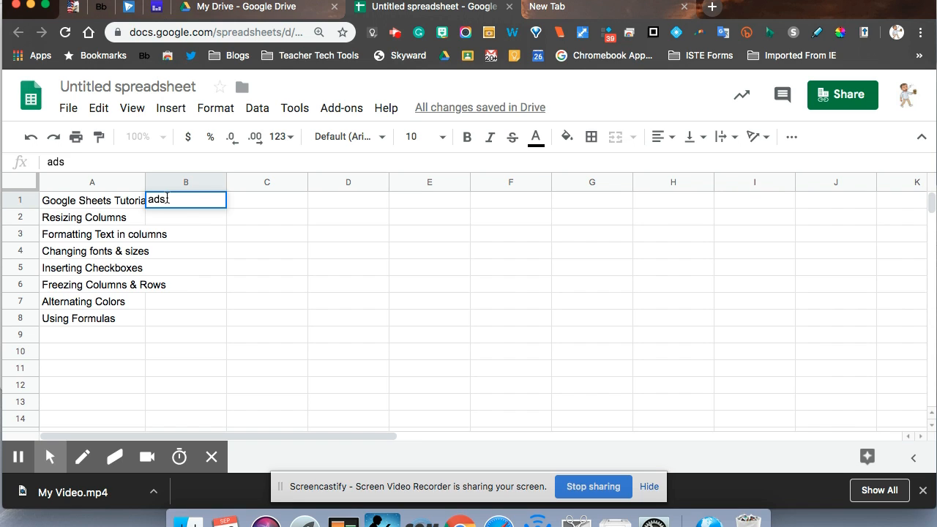
{"action": "key", "text": "Return"}
{"action": "left_click", "coordinate": [173, 200]}
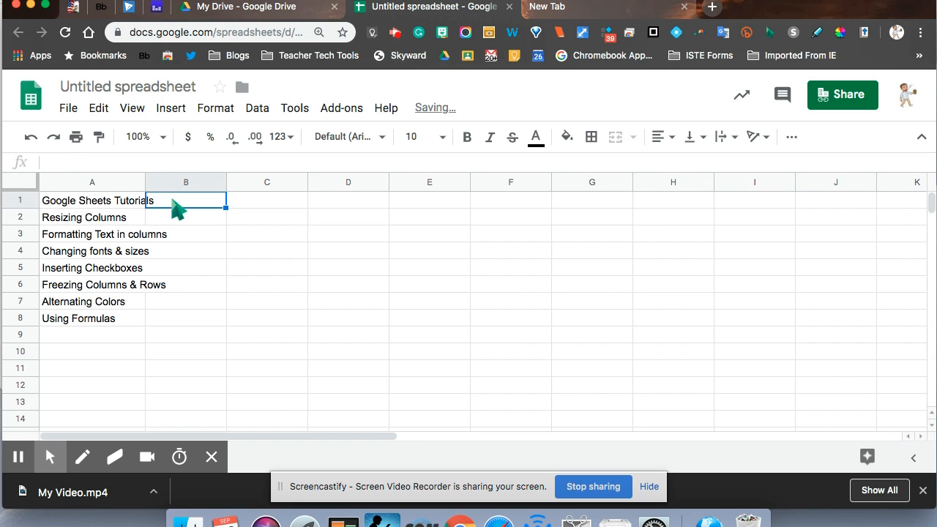
Step: Widen column A slightly to fit the title in A1, and wrap the text of the whole column
{"action": "mouse_move", "coordinate": [146, 182]}
{"action": "left_mouse_down"}
{"action": "mouse_move", "coordinate": [167, 182]}
{"action": "mouse_move", "coordinate": [150, 183]}
{"action": "mouse_move", "coordinate": [159, 186]}
{"action": "left_mouse_up"}
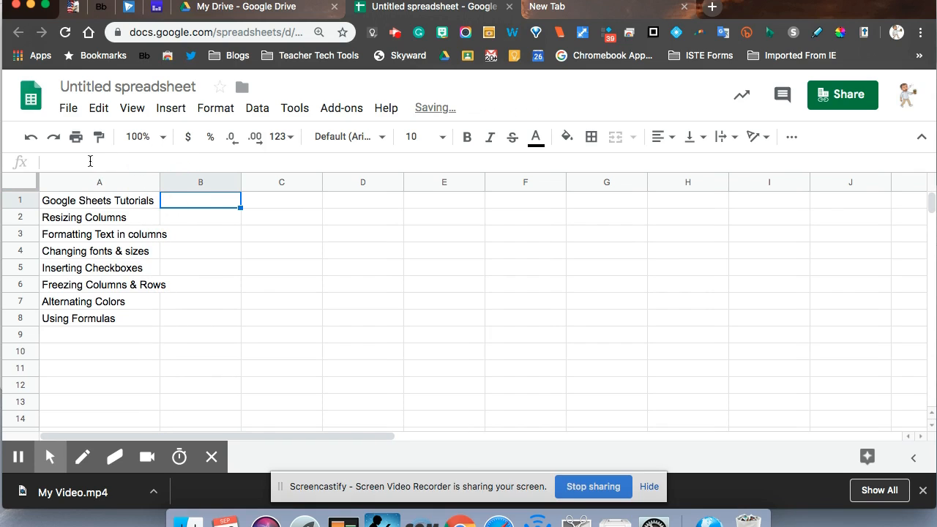
{"action": "left_click", "coordinate": [113, 184]}
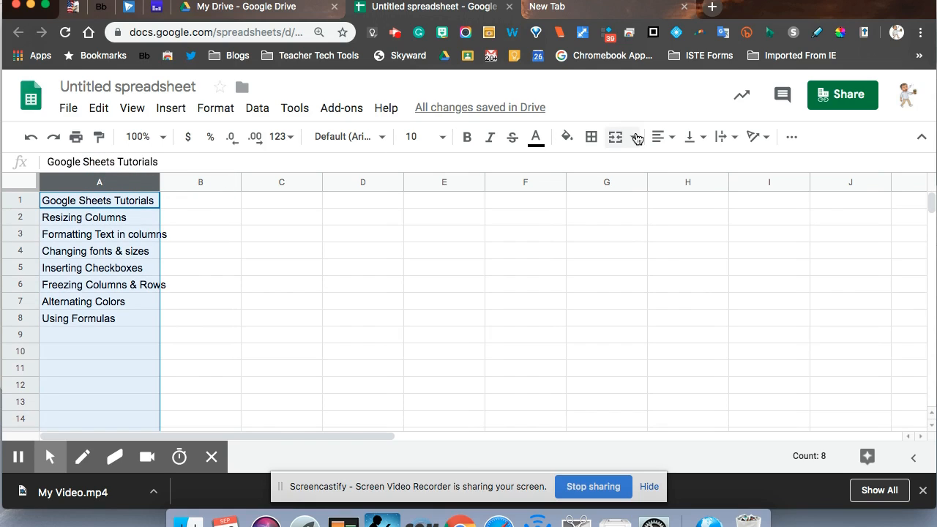
{"action": "left_click", "coordinate": [736, 139]}
{"action": "left_click", "coordinate": [744, 165]}
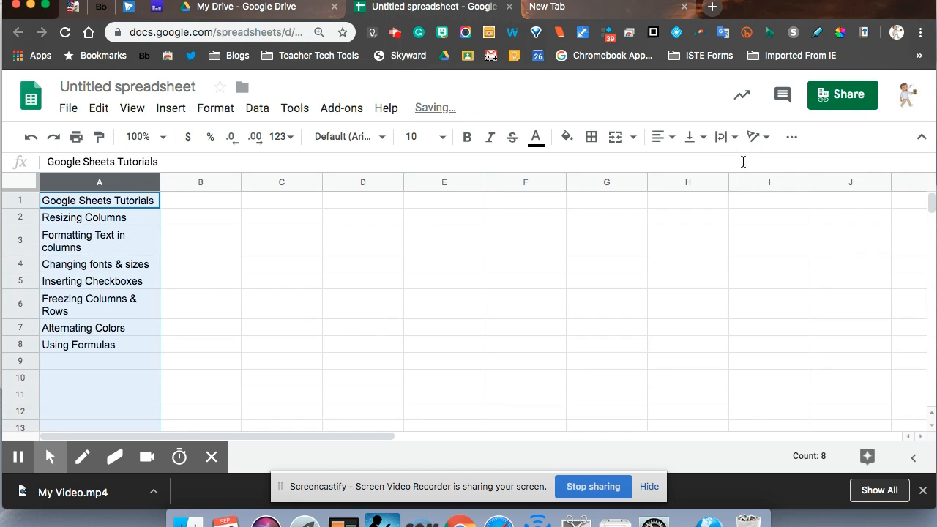
{"action": "left_click", "coordinate": [233, 346]}
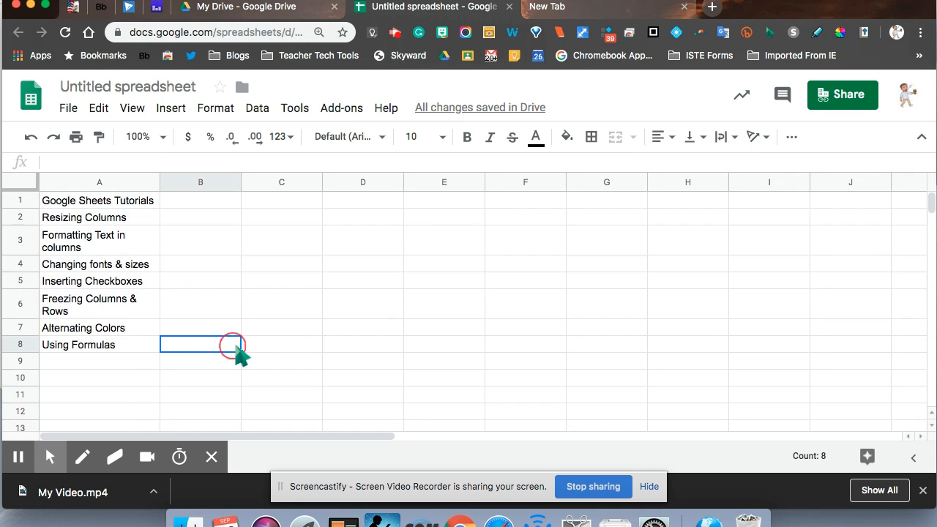
Step: Enter the heading "Done" in cell B1 and centre it horizontally
{"action": "left_click", "coordinate": [192, 207]}
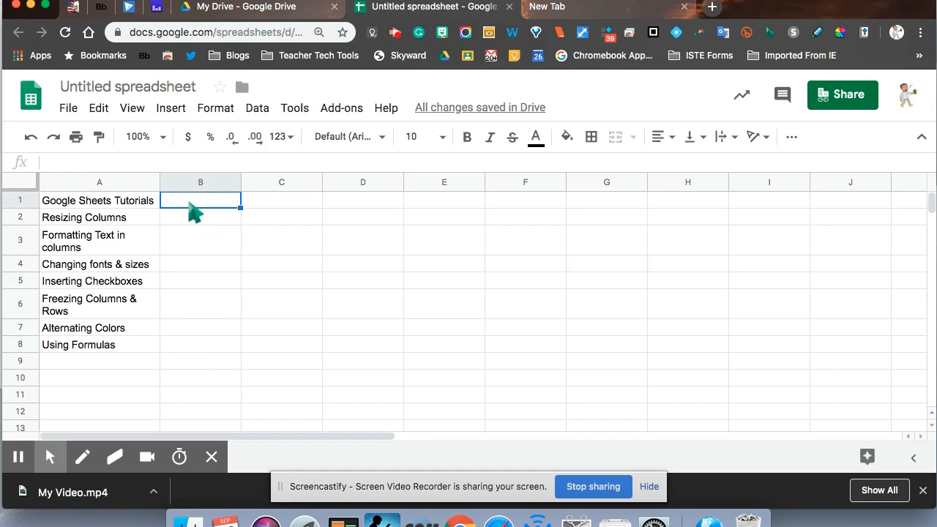
{"action": "type", "text": "Done"}
{"action": "left_click", "coordinate": [194, 213]}
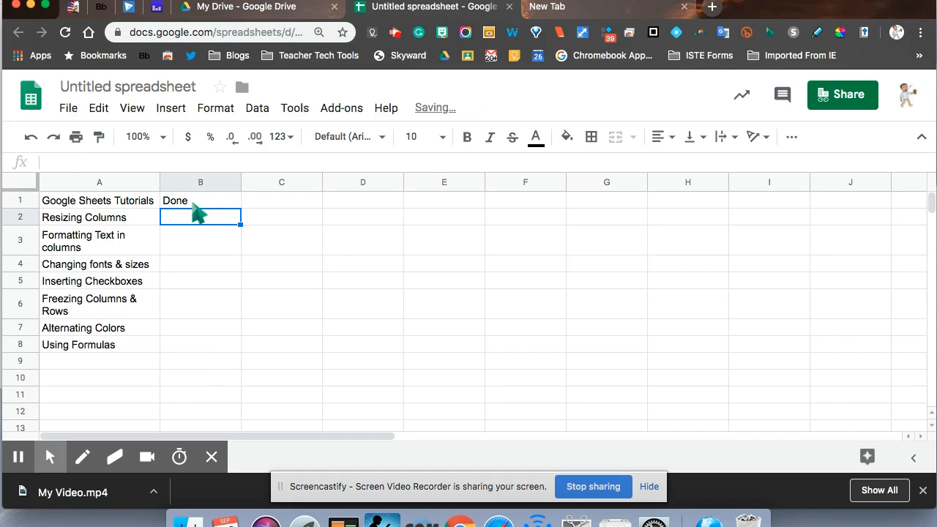
{"action": "left_click", "coordinate": [195, 204]}
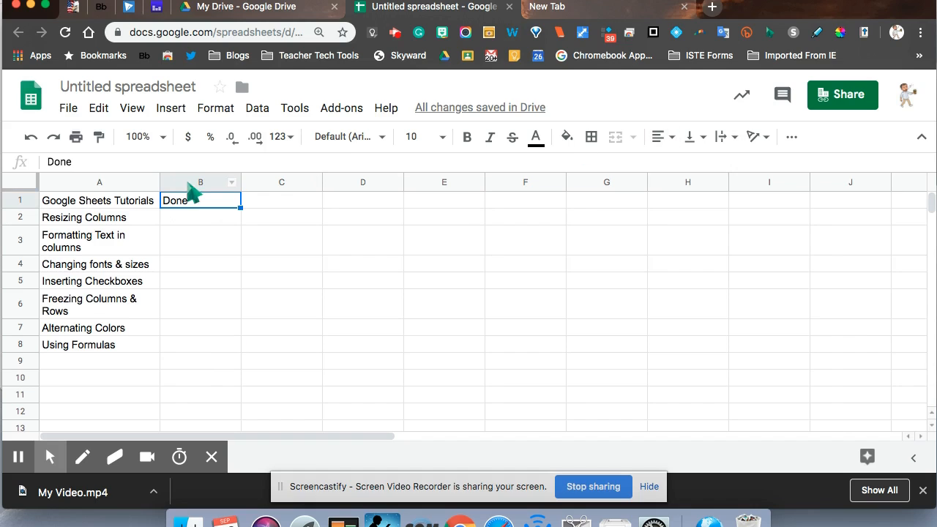
{"action": "left_click", "coordinate": [659, 137]}
{"action": "left_click", "coordinate": [678, 163]}
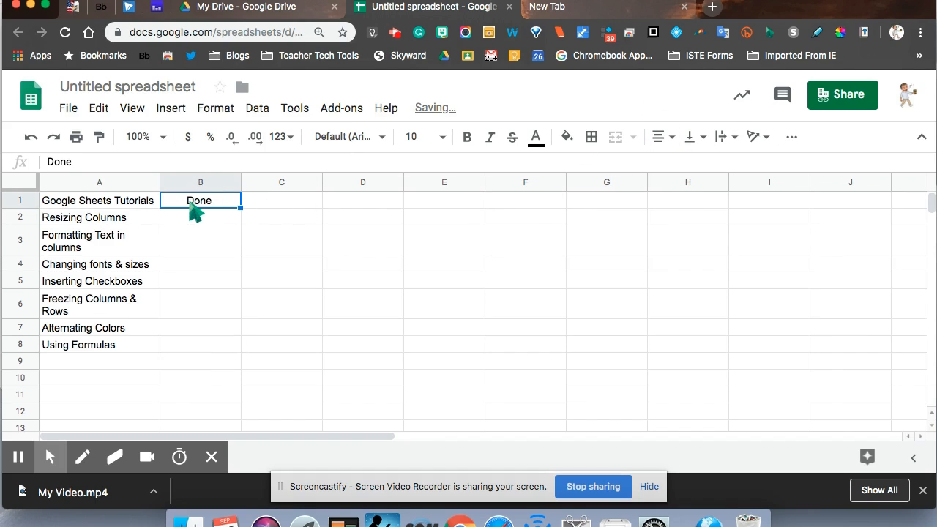
Step: Format the headings in A1:B1 as bold at font size 24, and widen column A so the title fits on one line
{"action": "left_click", "coordinate": [132, 202]}
{"action": "left_click", "coordinate": [198, 201], "text": "shift"}
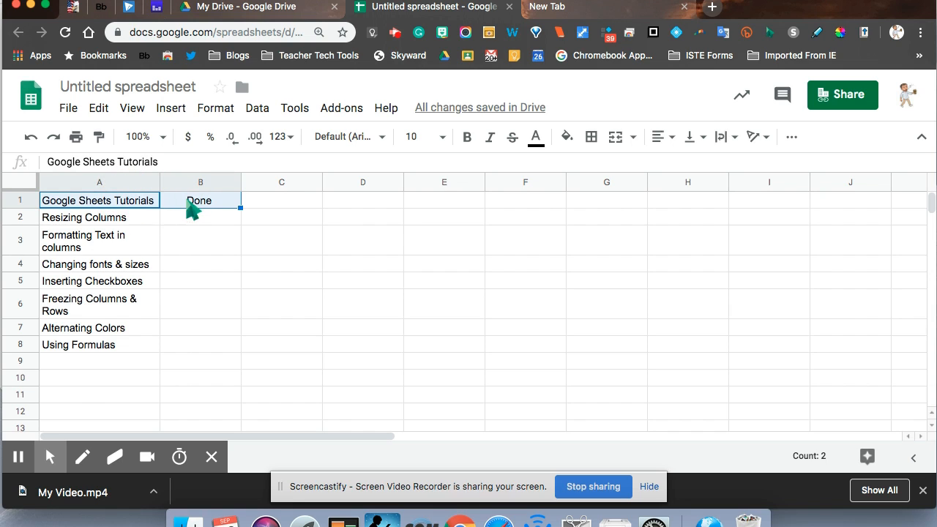
{"action": "left_click", "coordinate": [468, 139]}
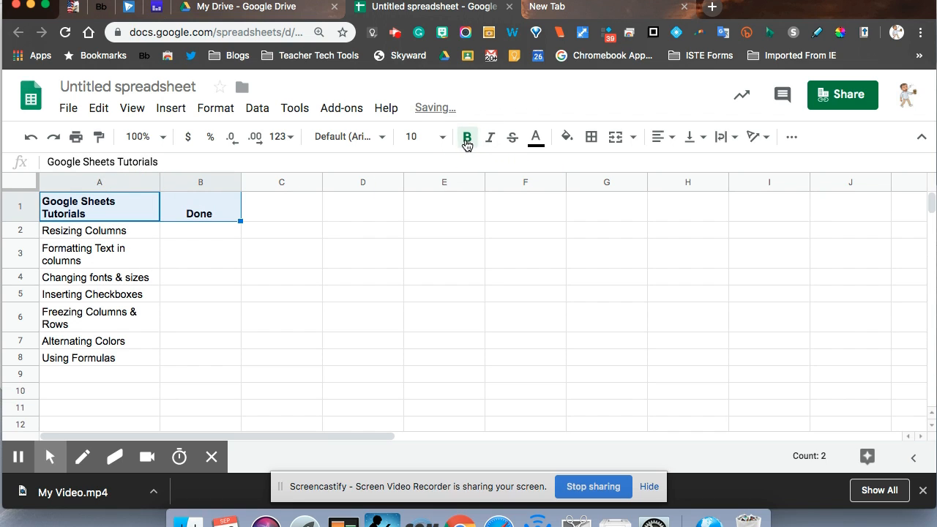
{"action": "left_click", "coordinate": [442, 138]}
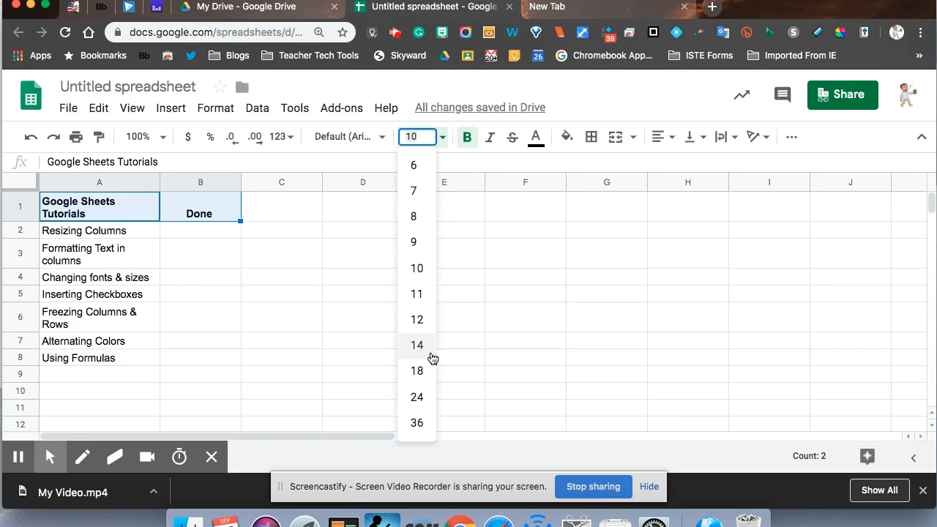
{"action": "left_click", "coordinate": [417, 395]}
{"action": "left_click_drag", "start_coordinate": [160, 182], "coordinate": [346, 181]}
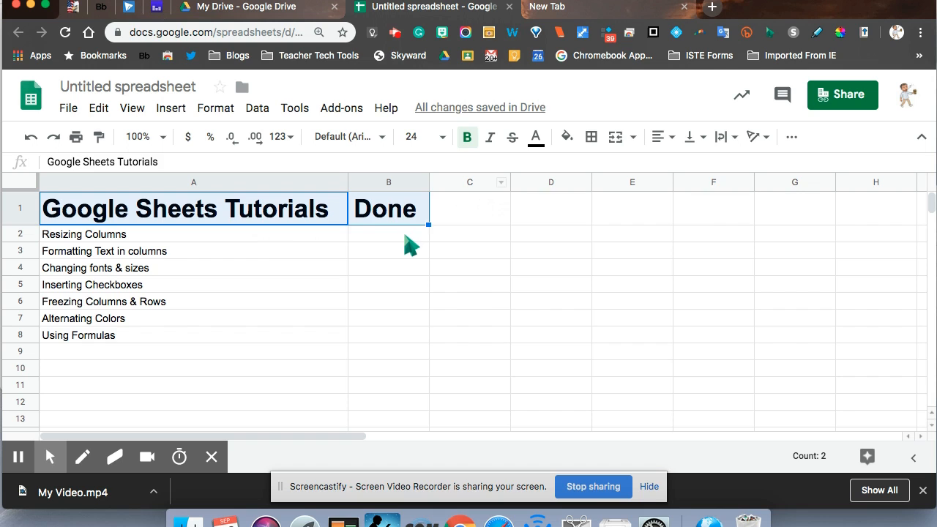
Step: Insert a checkbox in cell B2 and fill it down to B8 beside the listed topics
{"action": "left_click", "coordinate": [407, 235]}
{"action": "left_click", "coordinate": [169, 111]}
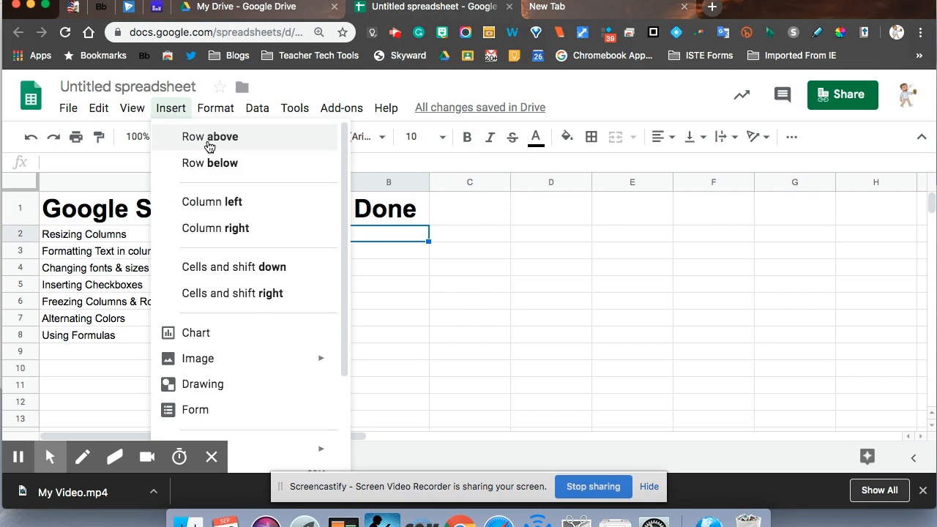
{"action": "scroll", "coordinate": [249, 297], "scroll_direction": "down", "scroll_amount": 3}
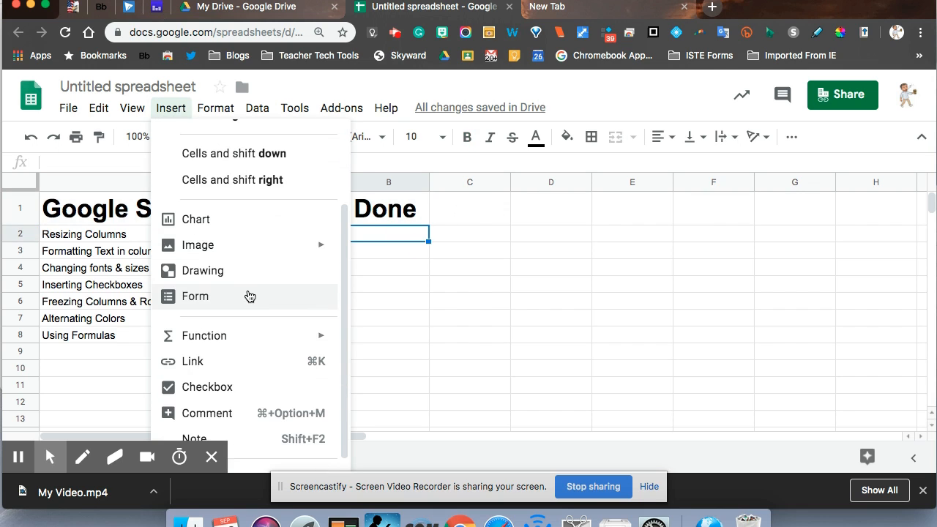
{"action": "left_click", "coordinate": [218, 386]}
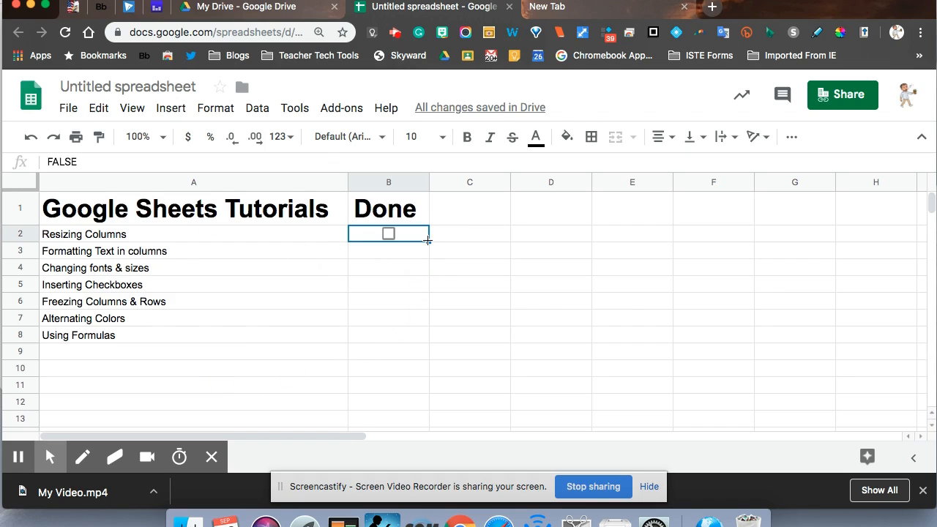
{"action": "left_click_drag", "start_coordinate": [429, 242], "coordinate": [428, 337]}
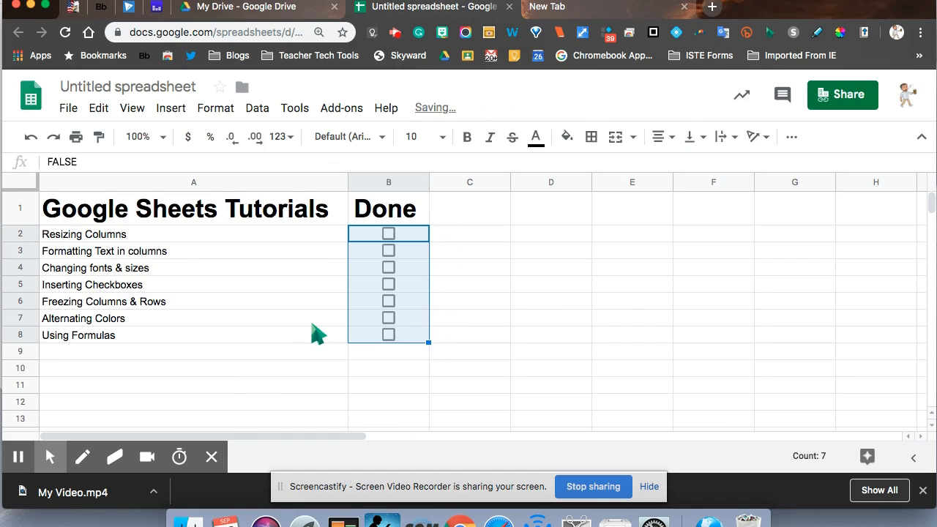
{"action": "left_click", "coordinate": [504, 322]}
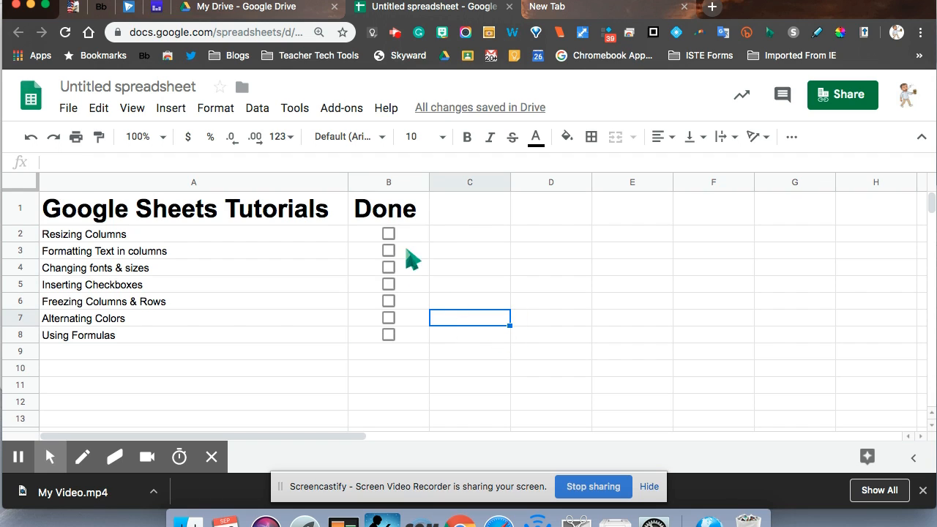
Step: Tick the checkboxes in B2 to B5, from Resizing Columns through Inserting Checkboxes
{"action": "left_click", "coordinate": [389, 234]}
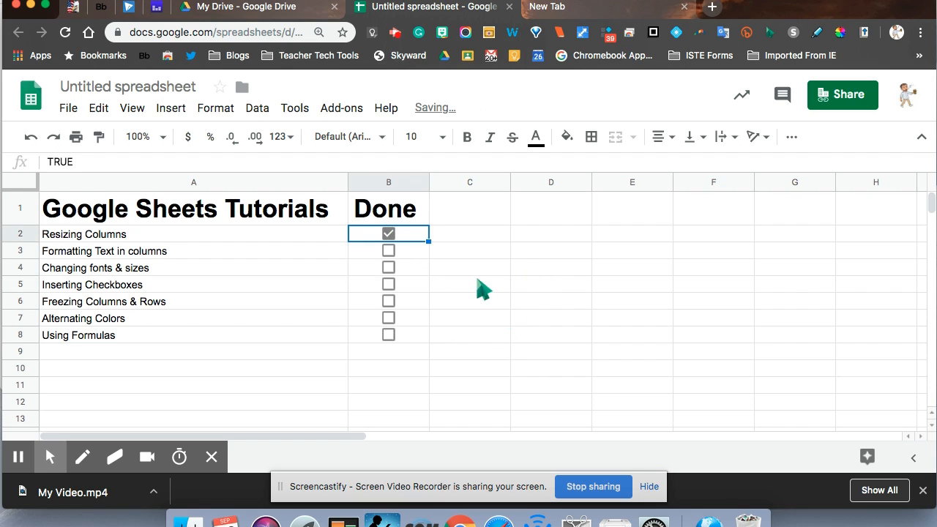
{"action": "left_click", "coordinate": [389, 251]}
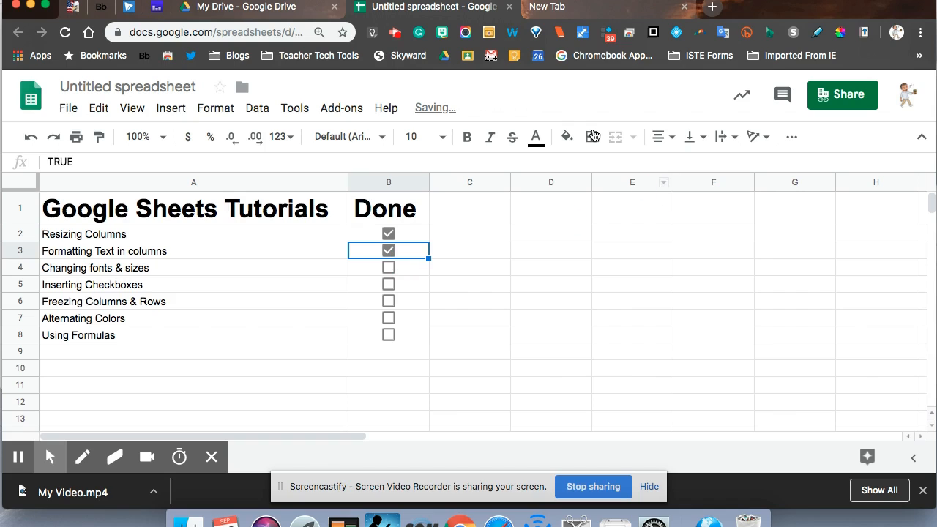
{"action": "left_click", "coordinate": [389, 268]}
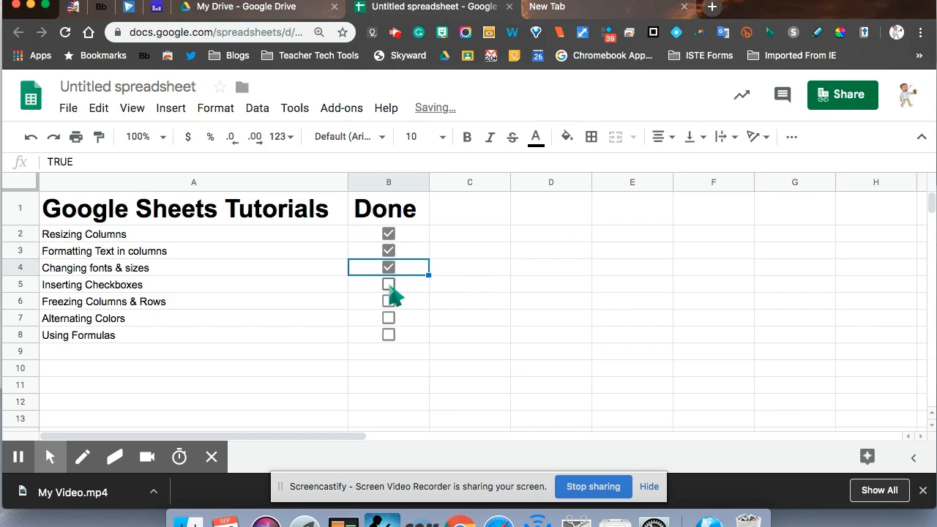
{"action": "left_click", "coordinate": [389, 285]}
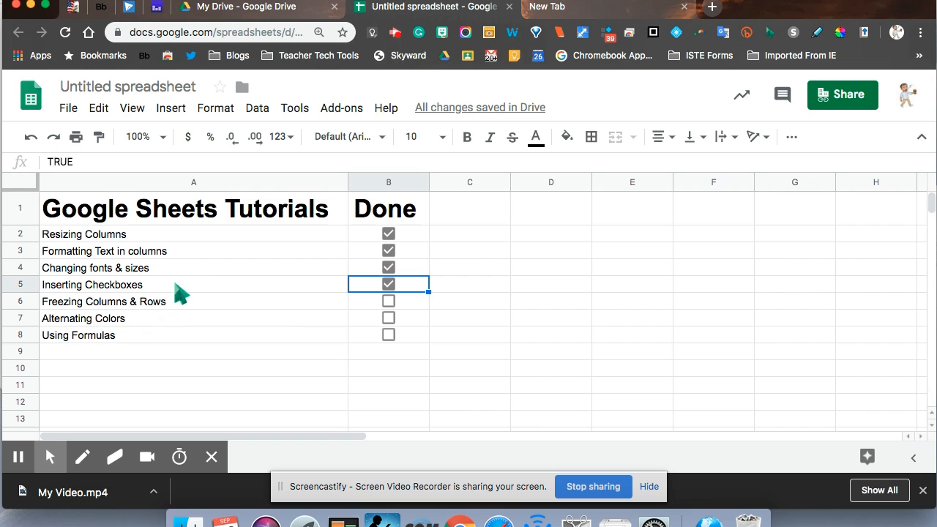
Step: Freeze the first row of the sheet so the headings stay in view
{"action": "scroll", "coordinate": [252, 277], "scroll_direction": "down", "scroll_amount": 1}
{"action": "scroll", "coordinate": [253, 279], "scroll_direction": "down", "scroll_amount": 10}
{"action": "scroll", "coordinate": [255, 283], "scroll_direction": "up", "scroll_amount": 10}
{"action": "left_click_drag", "start_coordinate": [333, 430], "coordinate": [41, 360]}
{"action": "scroll", "coordinate": [139, 227], "scroll_direction": "up", "scroll_amount": 1}
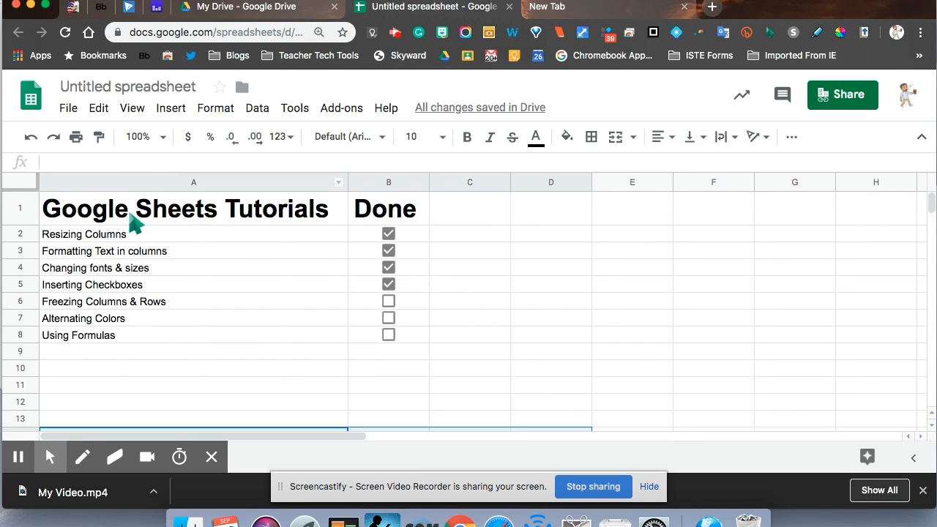
{"action": "left_click", "coordinate": [133, 109]}
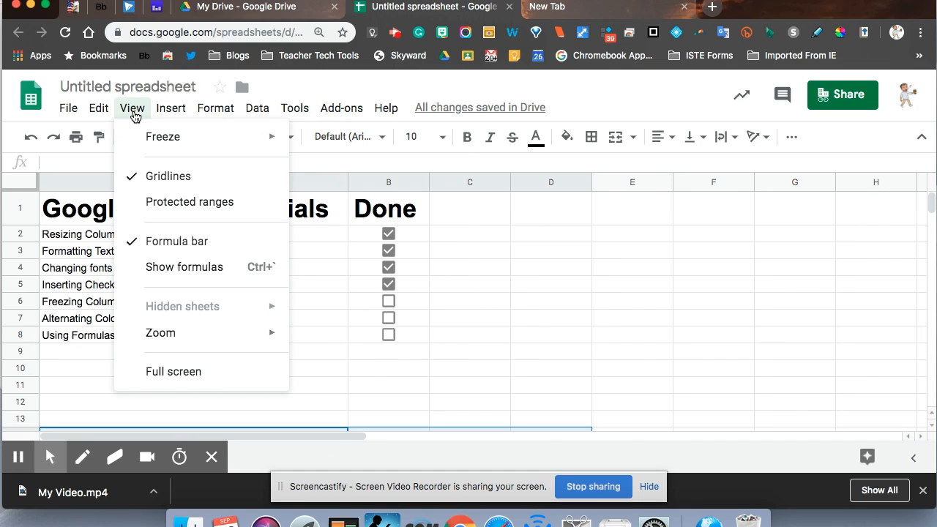
{"action": "mouse_move", "coordinate": [167, 140]}
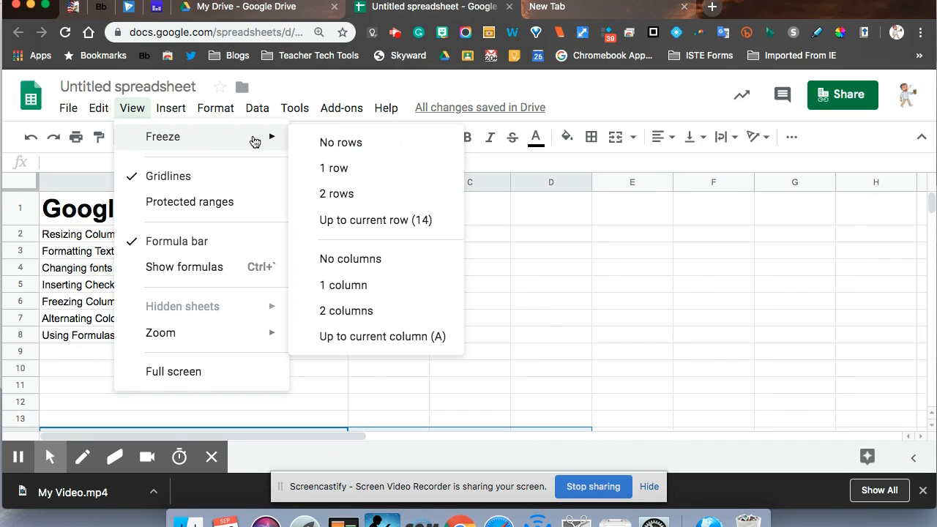
{"action": "left_click", "coordinate": [346, 176]}
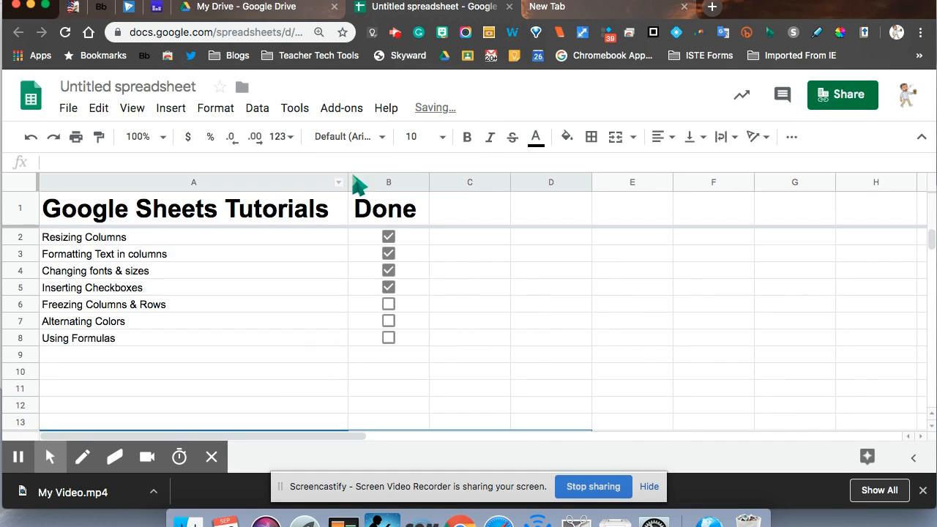
Step: Freeze the first column, which holds the tutorial topics
{"action": "left_click", "coordinate": [130, 110]}
{"action": "mouse_move", "coordinate": [134, 150]}
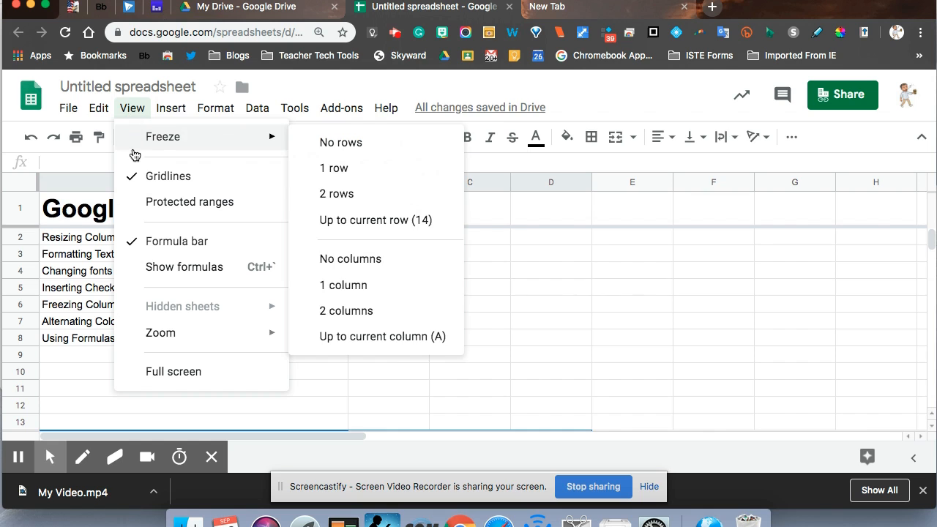
{"action": "left_click", "coordinate": [343, 285]}
{"action": "left_click", "coordinate": [362, 260]}
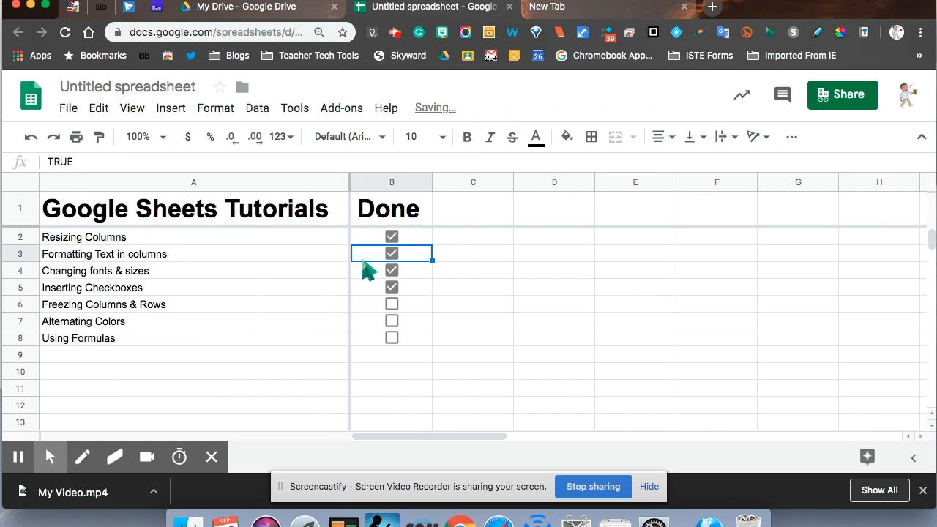
Step: Move across row 3 to the far columns and back to check how frozen column A behaves
{"action": "key", "text": "Right"}
{"action": "key", "text": "Right"}
{"action": "key", "text": "Right"}
{"action": "key", "text": "Right"}
{"action": "key", "text": "Right"}
{"action": "key", "text": "Right"}
{"action": "key", "text": "Right"}
{"action": "key", "text": "Right"}
{"action": "key", "text": "Right"}
{"action": "key", "text": "Right"}
{"action": "key", "text": "Right"}
{"action": "key", "text": "Right"}
{"action": "key", "text": "Right"}
{"action": "key", "text": "Right"}
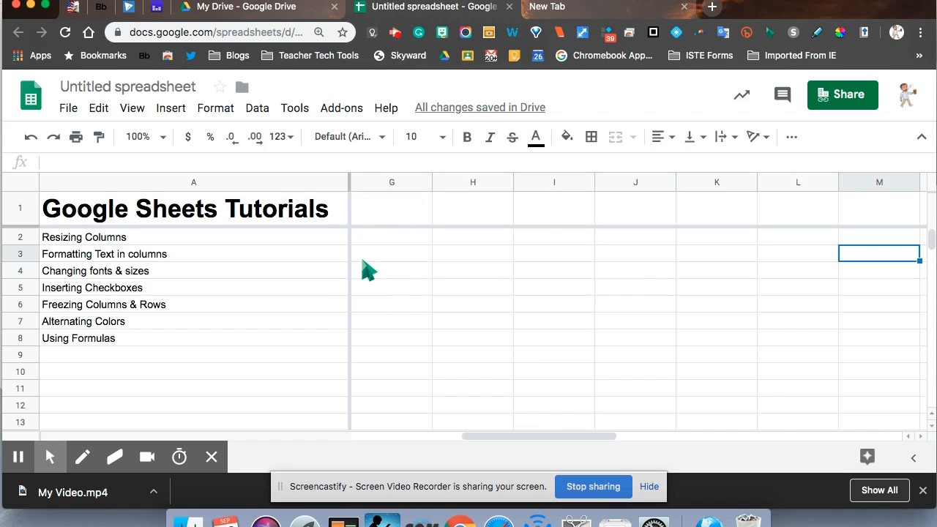
{"action": "key", "text": "Left"}
{"action": "key", "text": "Left"}
{"action": "key", "text": "Left"}
{"action": "key", "text": "Left"}
{"action": "key", "text": "Left"}
{"action": "key", "text": "Left"}
{"action": "key", "text": "Left"}
{"action": "key", "text": "Left"}
{"action": "key", "text": "Left"}
{"action": "key", "text": "Left"}
{"action": "key", "text": "Left"}
{"action": "key", "text": "Left"}
{"action": "key", "text": "Left"}
{"action": "key", "text": "Left"}
{"action": "key", "text": "Left"}
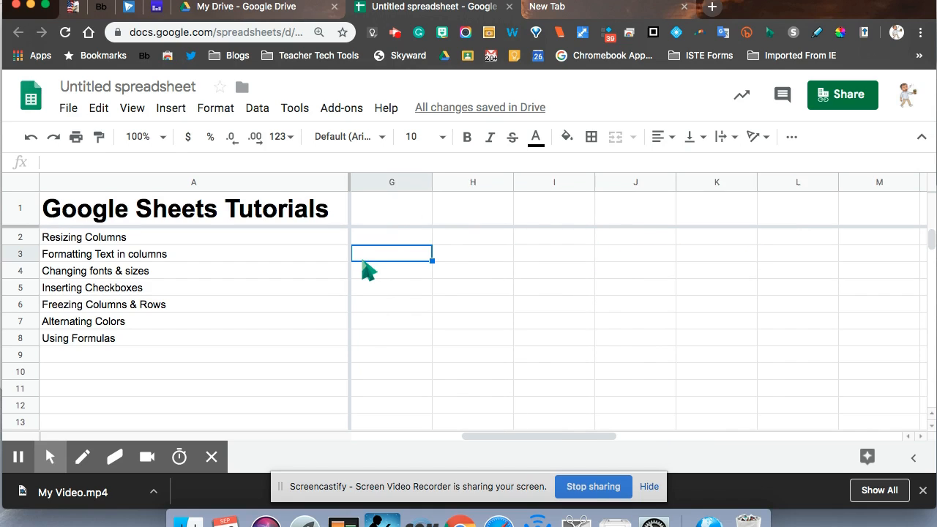
Step: Move down the rows below the list and back up to A1 to check how the frozen heading row behaves
{"action": "key", "text": "Down"}
{"action": "key", "text": "Down"}
{"action": "key", "text": "Down"}
{"action": "key", "text": "Down"}
{"action": "key", "text": "Down"}
{"action": "key", "text": "Down"}
{"action": "key", "text": "Down"}
{"action": "key", "text": "Down"}
{"action": "key", "text": "Down"}
{"action": "key", "text": "Down"}
{"action": "key", "text": "Down"}
{"action": "key", "text": "Down"}
{"action": "key", "text": "Down"}
{"action": "key", "text": "Down"}
{"action": "key", "text": "Down"}
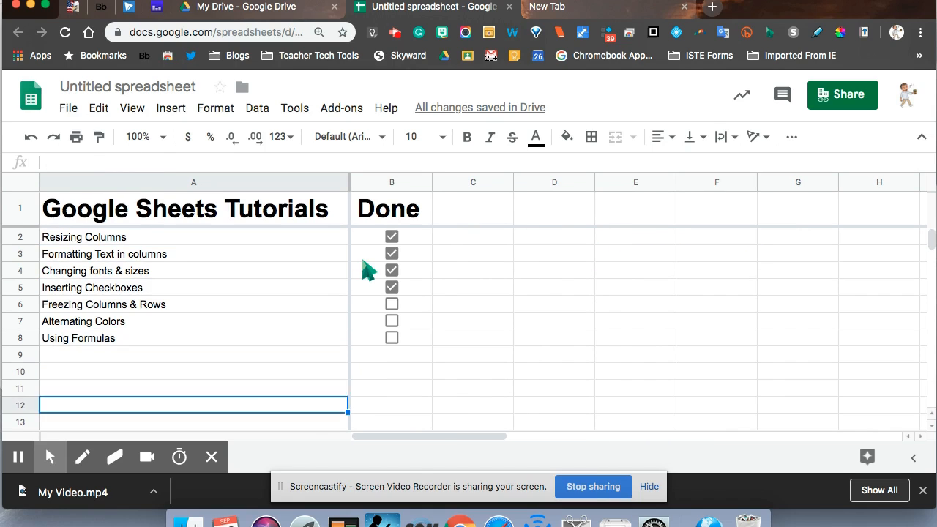
{"action": "key", "text": "Up"}
{"action": "key", "text": "Up"}
{"action": "key", "text": "Up"}
{"action": "key", "text": "Up"}
{"action": "key", "text": "Up"}
{"action": "key", "text": "Up"}
{"action": "key", "text": "Up"}
{"action": "key", "text": "Up"}
{"action": "key", "text": "Up"}
{"action": "key", "text": "Up"}
{"action": "key", "text": "Up"}
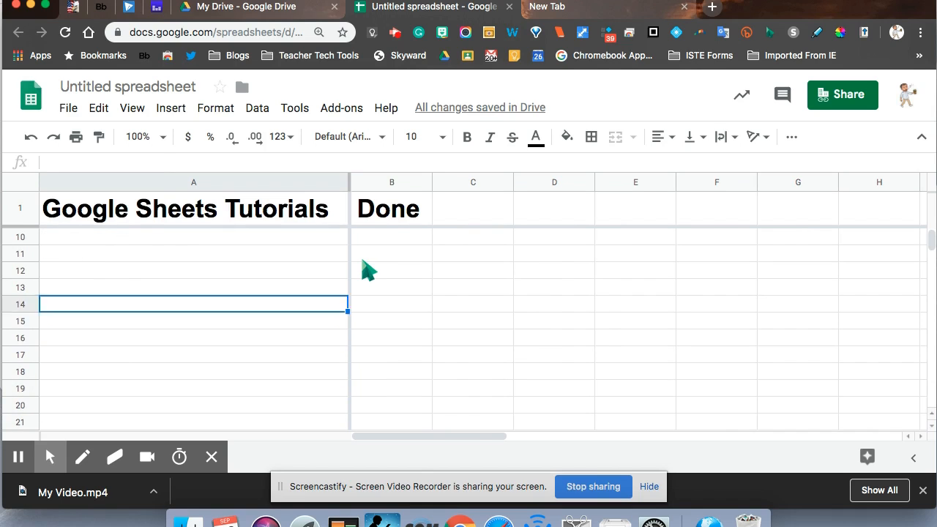
{"action": "key", "text": "Up"}
{"action": "key", "text": "Up"}
{"action": "key", "text": "Up"}
{"action": "key", "text": "Up"}
{"action": "key", "text": "Up"}
{"action": "key", "text": "Up"}
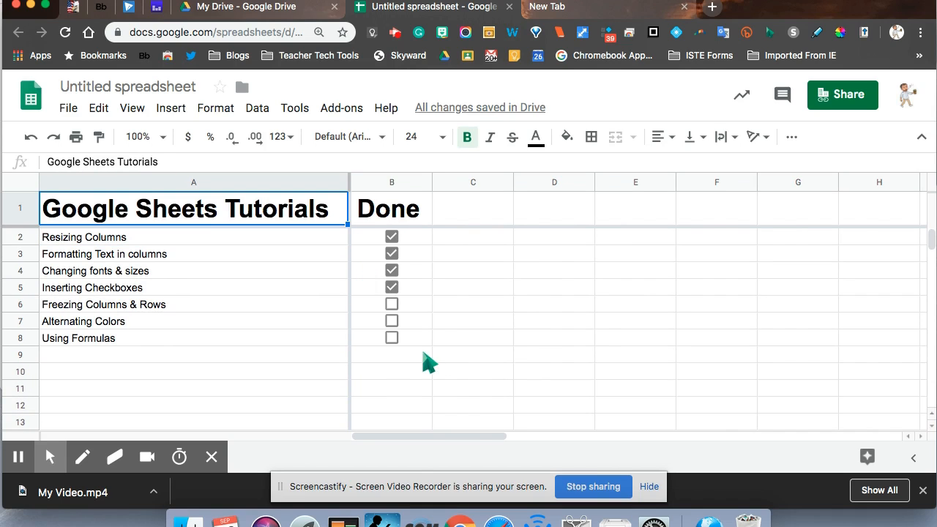
Step: Tick the Freezing Columns & Rows checkbox in B6 and apply alternating colors to the whole sheet
{"action": "left_click", "coordinate": [393, 305]}
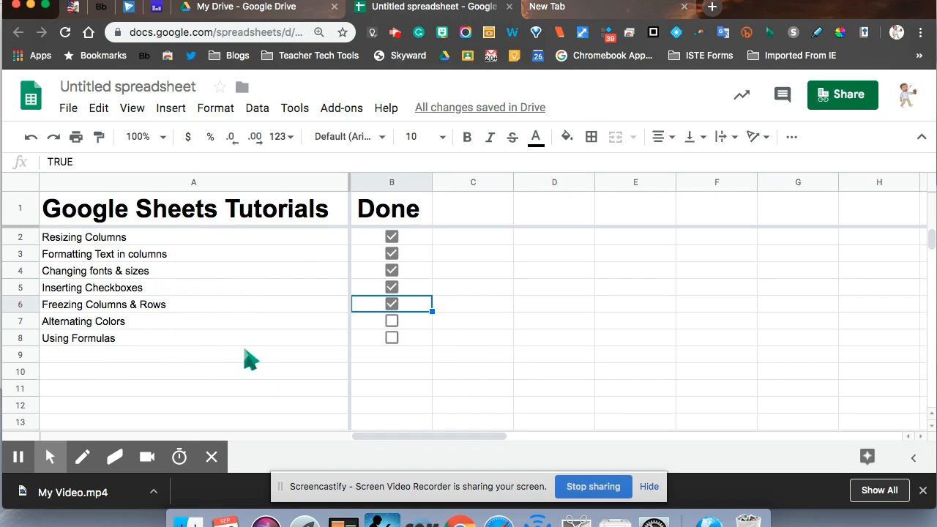
{"action": "left_click", "coordinate": [210, 112]}
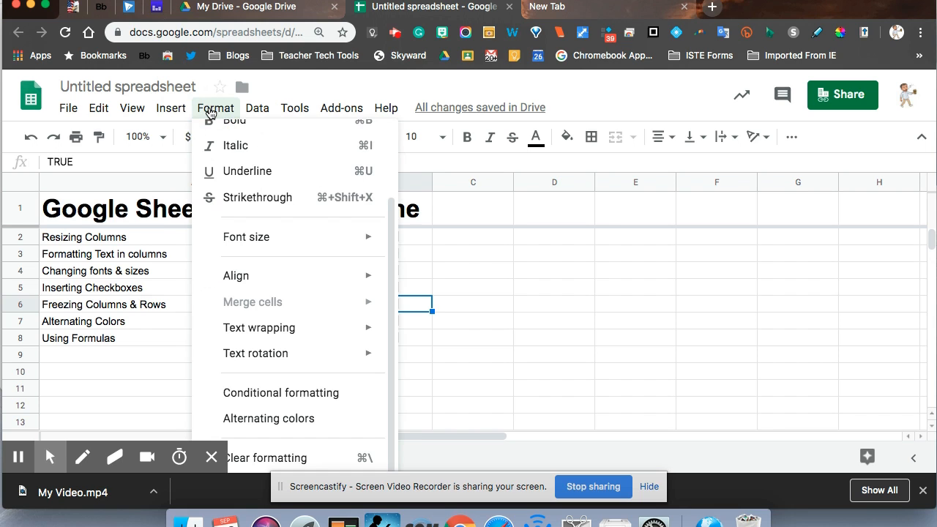
{"action": "left_click", "coordinate": [23, 184]}
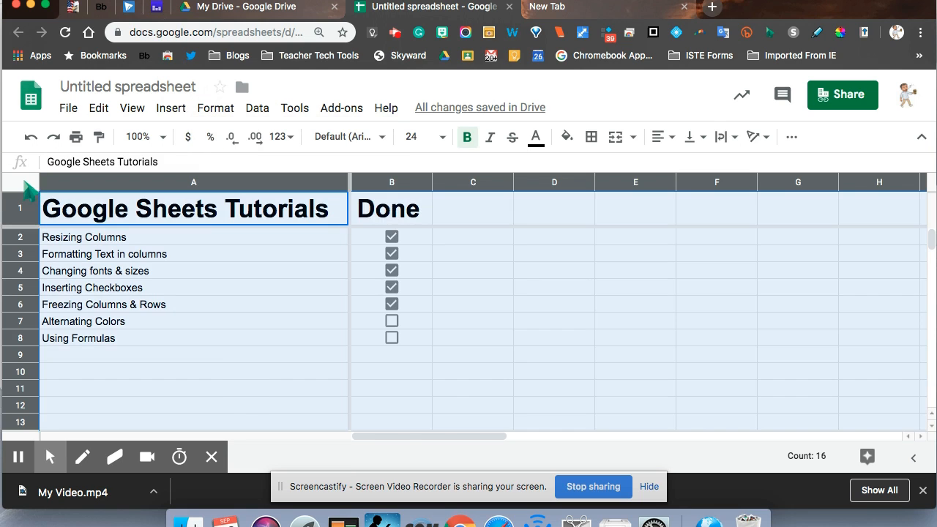
{"action": "left_click", "coordinate": [211, 112]}
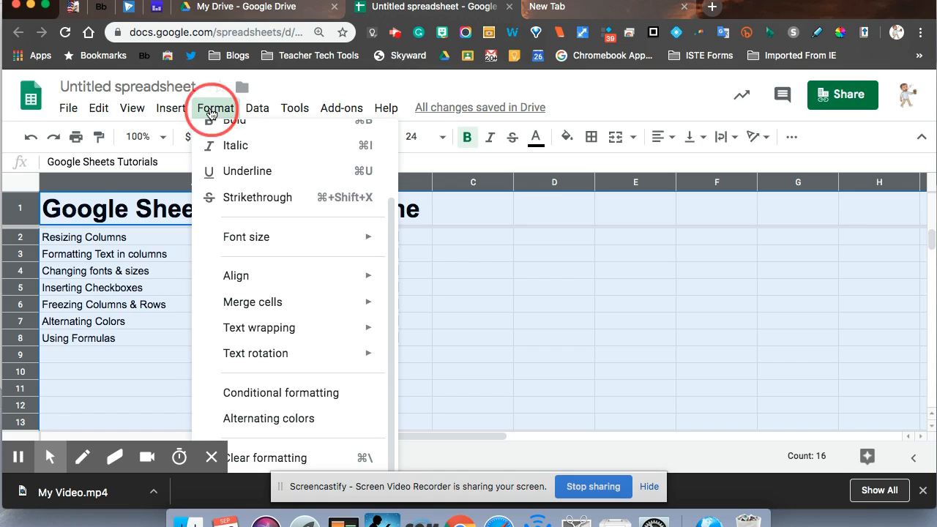
{"action": "left_click", "coordinate": [278, 420]}
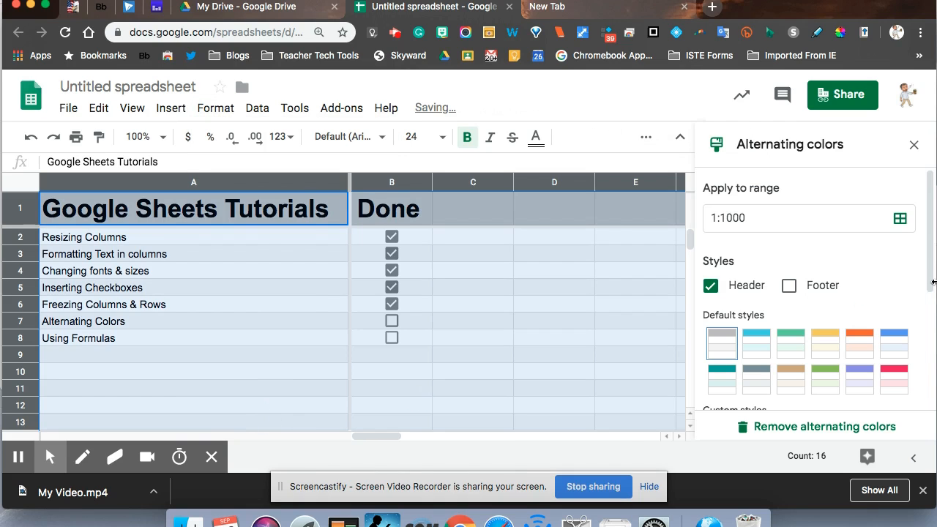
Step: Change the alternating colors to the green default style with the mid-green header and finish the setting
{"action": "scroll", "coordinate": [893, 340], "scroll_direction": "down", "scroll_amount": 3}
{"action": "scroll", "coordinate": [854, 329], "scroll_direction": "up", "scroll_amount": 2}
{"action": "left_click", "coordinate": [787, 231]}
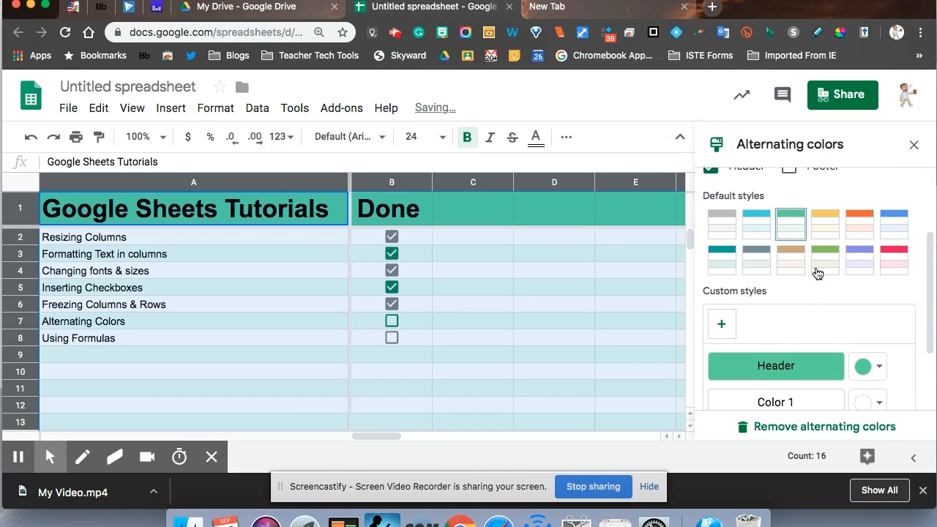
{"action": "scroll", "coordinate": [818, 273], "scroll_direction": "down", "scroll_amount": 3}
{"action": "left_click", "coordinate": [879, 394]}
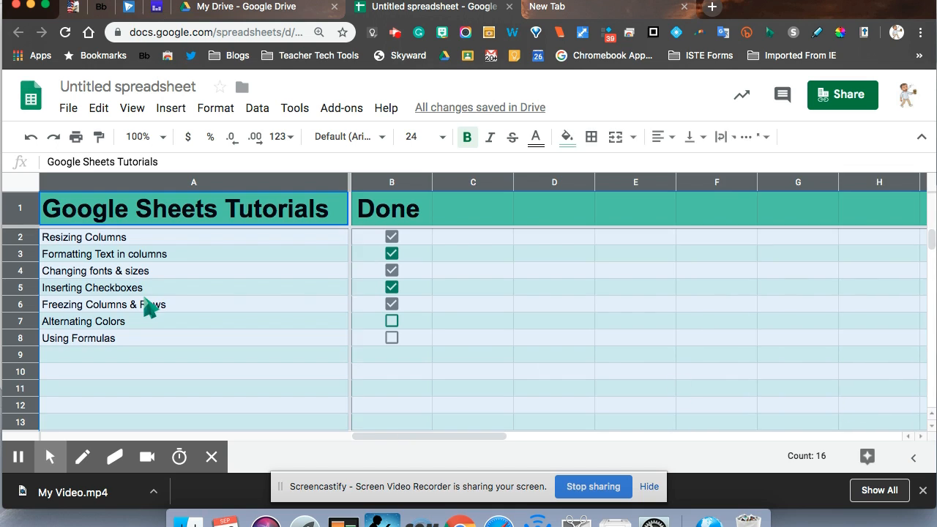
Step: Tick the Alternating Colors checkbox in B7
{"action": "left_click", "coordinate": [146, 293]}
{"action": "left_click", "coordinate": [194, 256]}
{"action": "left_click", "coordinate": [195, 292]}
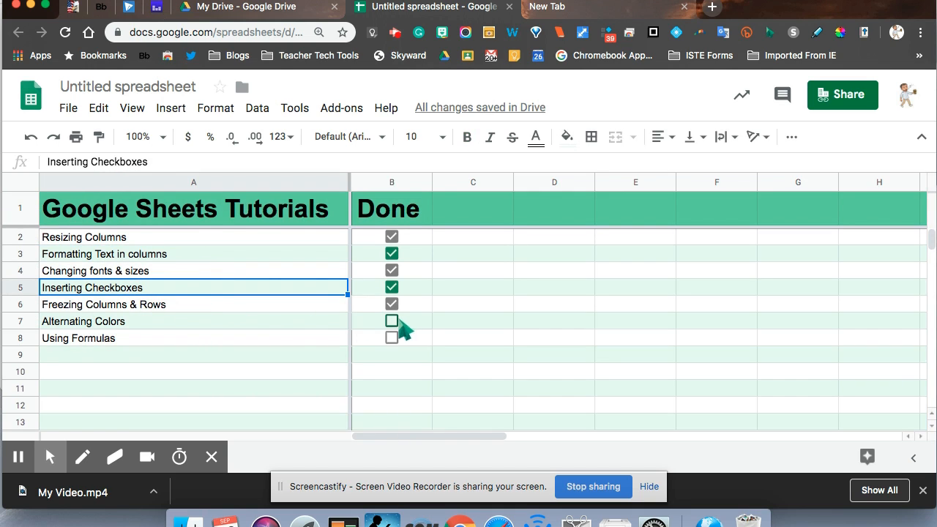
{"action": "left_click", "coordinate": [367, 326]}
{"action": "left_click", "coordinate": [392, 321]}
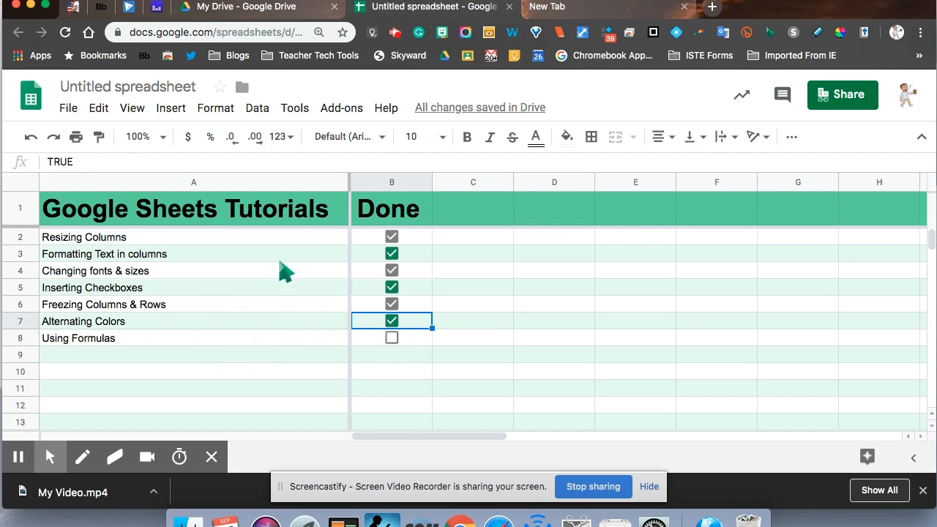
Step: Open the list of available functions
{"action": "left_click", "coordinate": [793, 137]}
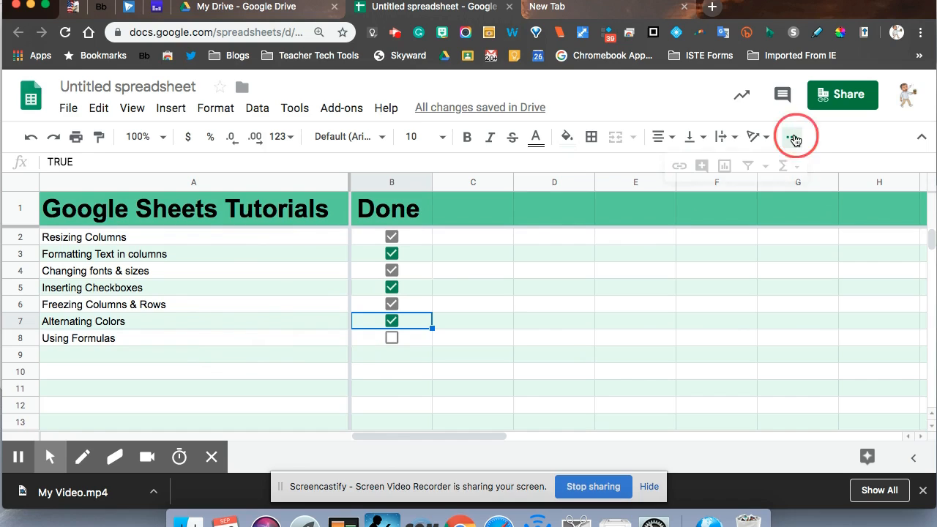
{"action": "left_click", "coordinate": [798, 165]}
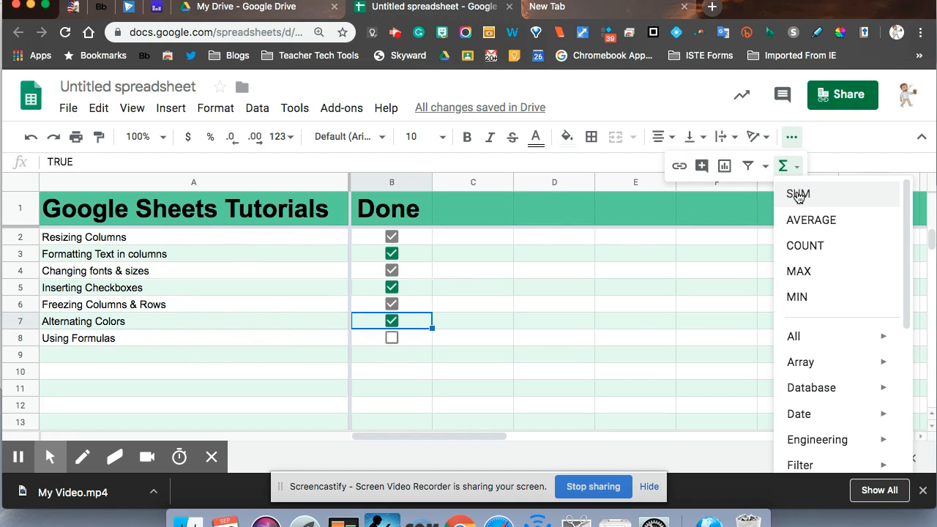